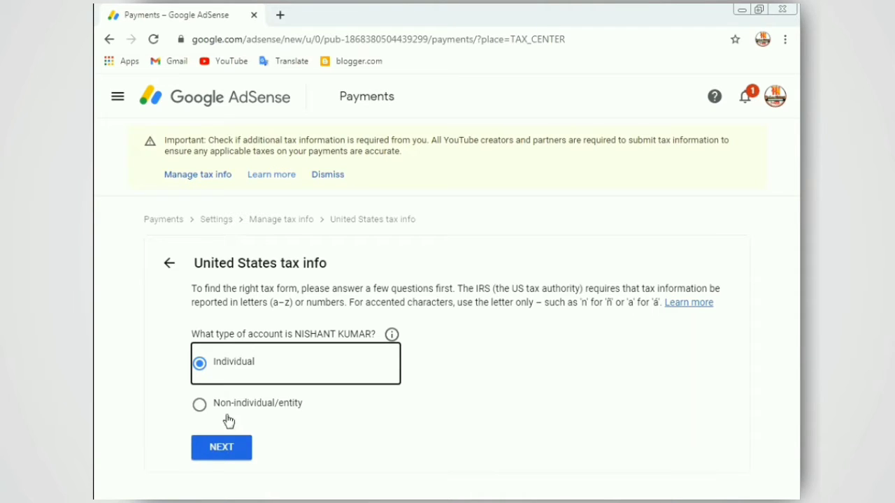
# Submit Individual as the account type and answer No to being a citizen or resident of the United States.
pyautogui.click(239, 453)
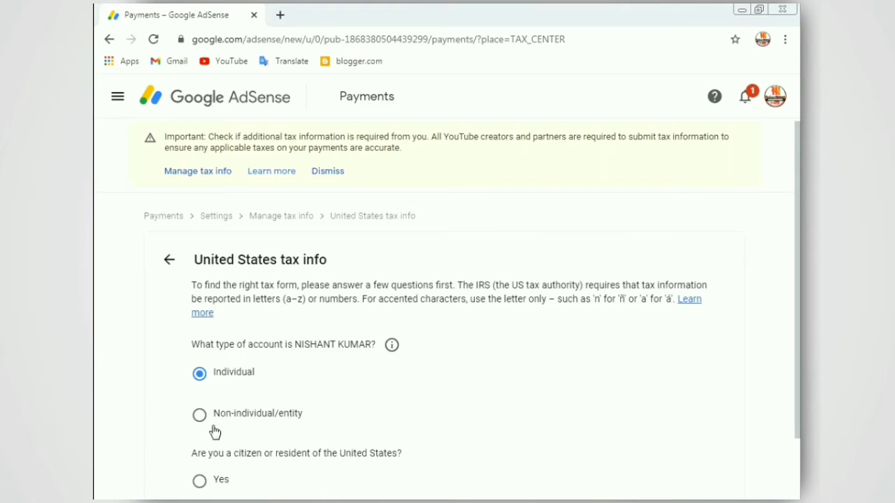
pyautogui.scroll(-2, 215, 433)
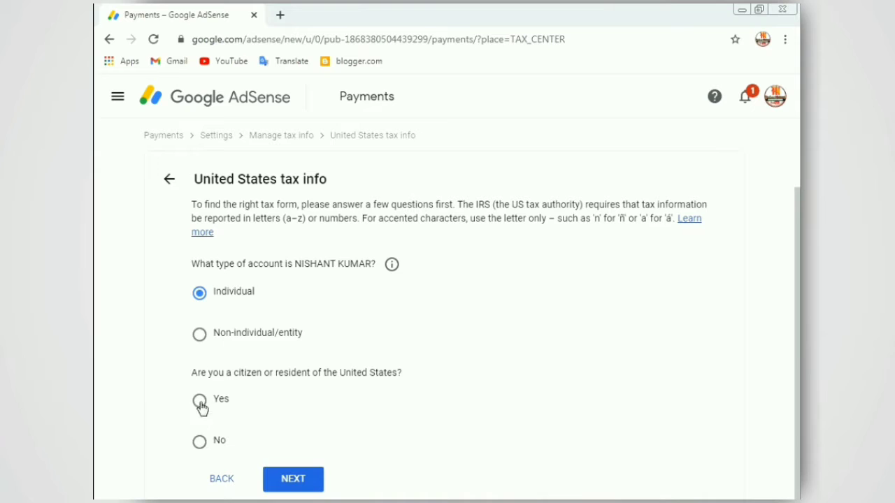
pyautogui.click(201, 443)
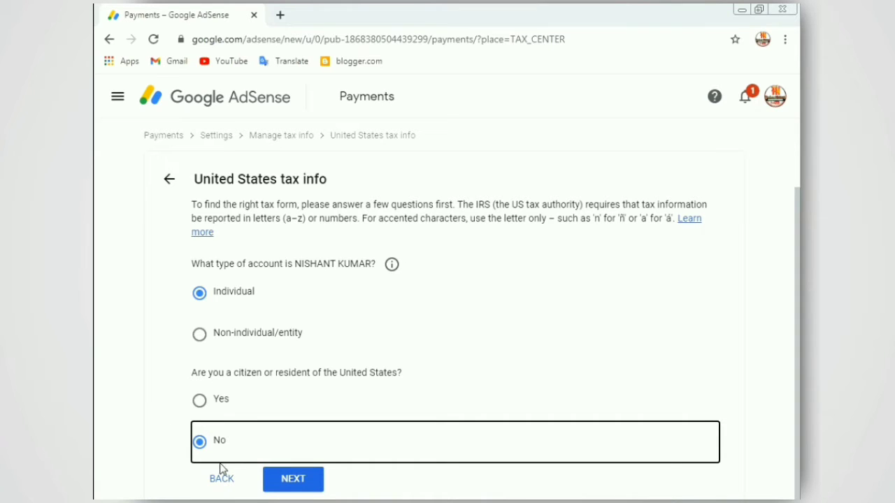
pyautogui.click(290, 487)
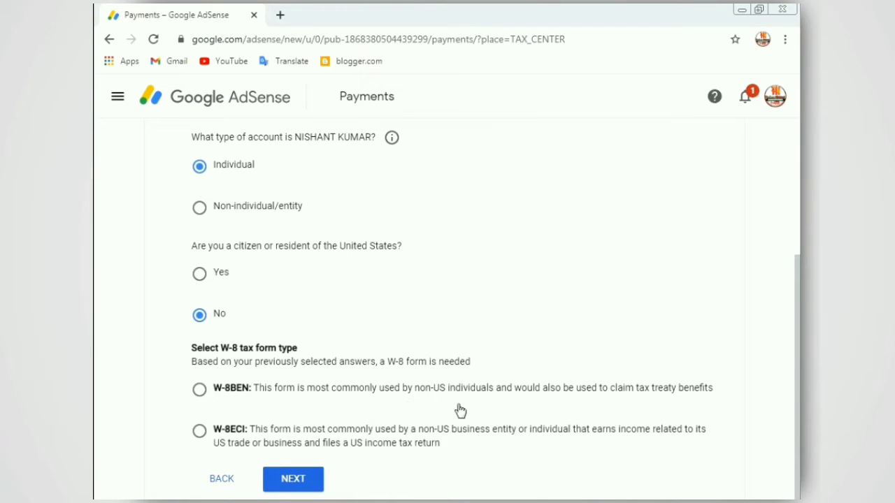
# Choose W-8BEN as the W-8 tax form type and start the form.
pyautogui.click(199, 391)
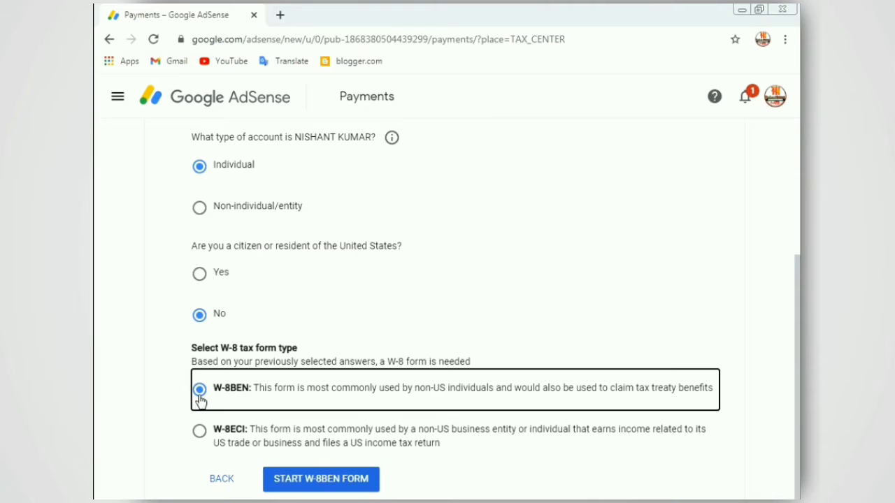
pyautogui.click(274, 478)
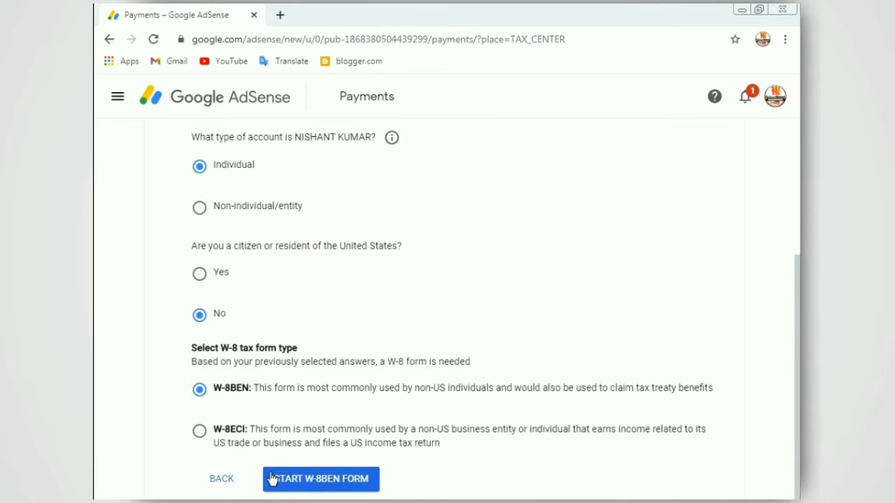
pyautogui.click(270, 478)
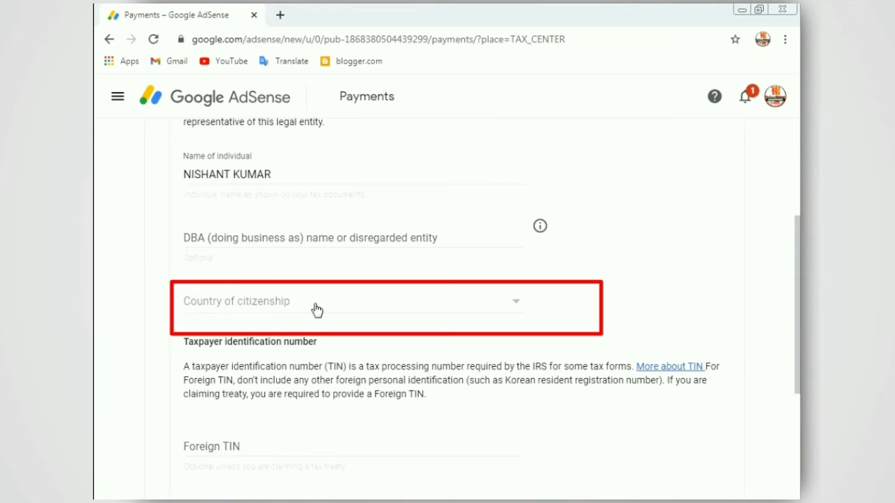
# Set the country of citizenship to India in the tax identity section.
pyautogui.click(511, 309)
pyautogui.click(493, 314)
pyautogui.press('i')
pyautogui.press('i')
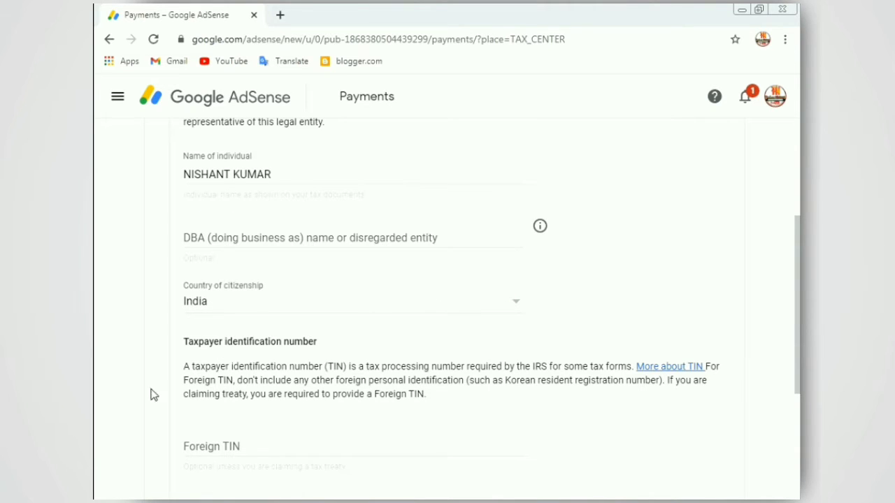
# Enter the taxpayer's identification number as the Foreign TIN and continue to the Address section.
pyautogui.scroll(-1, 224, 360)
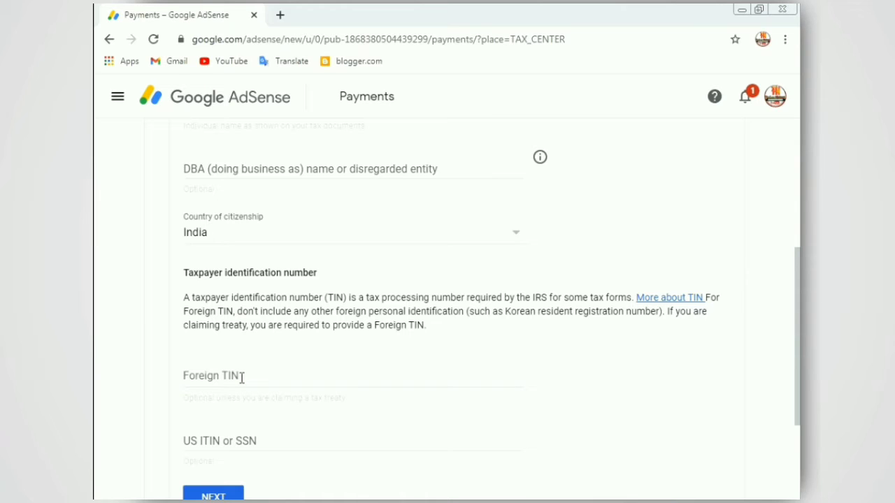
pyautogui.scroll(-1, 242, 378)
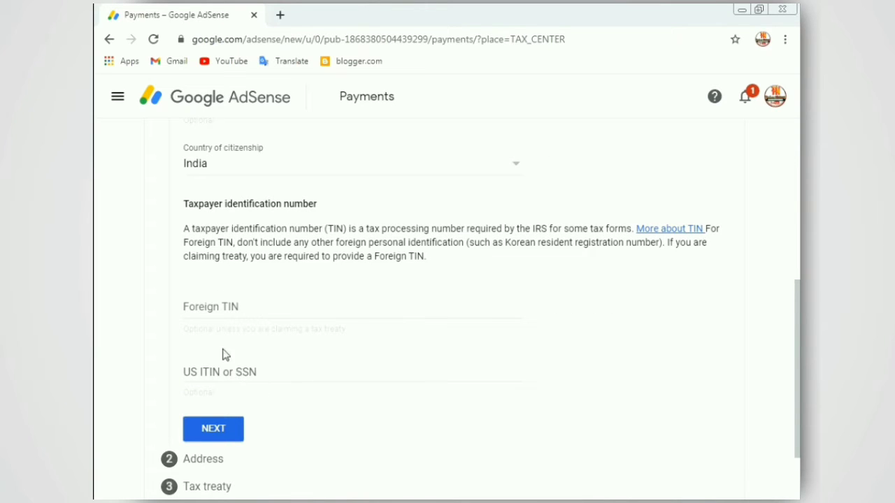
pyautogui.click(219, 308)
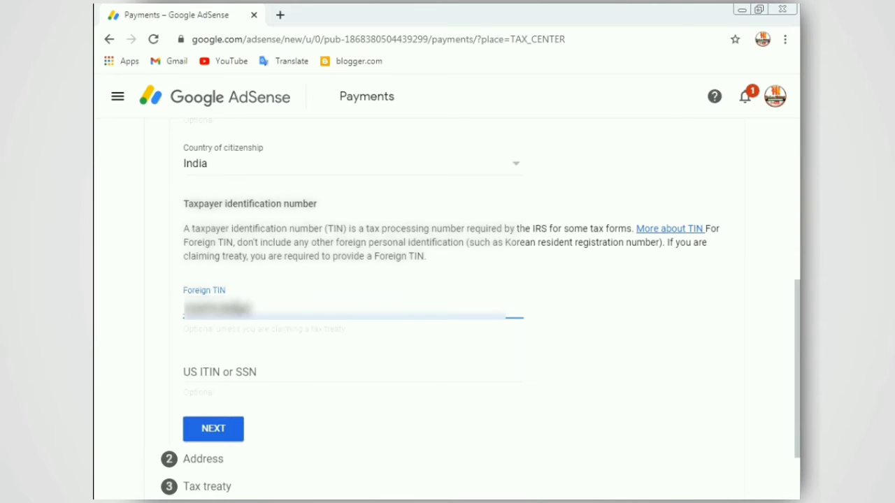
pyautogui.scroll(-3, 158, 290)
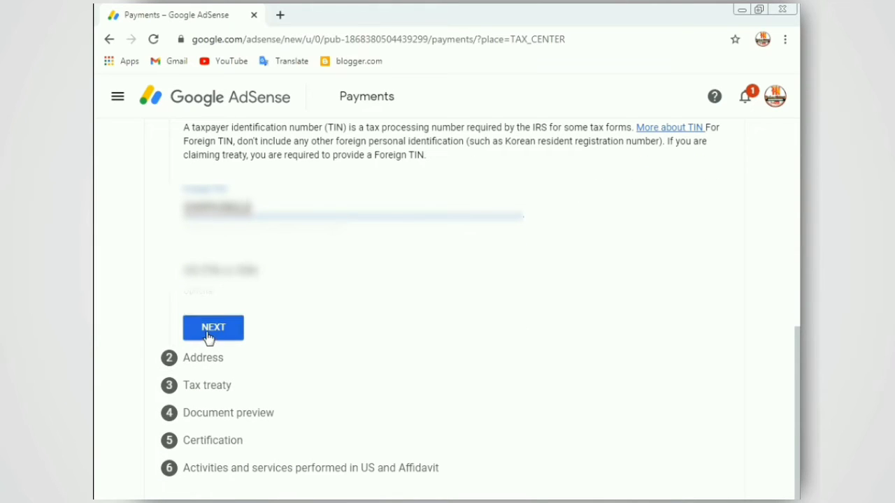
pyautogui.click(208, 338)
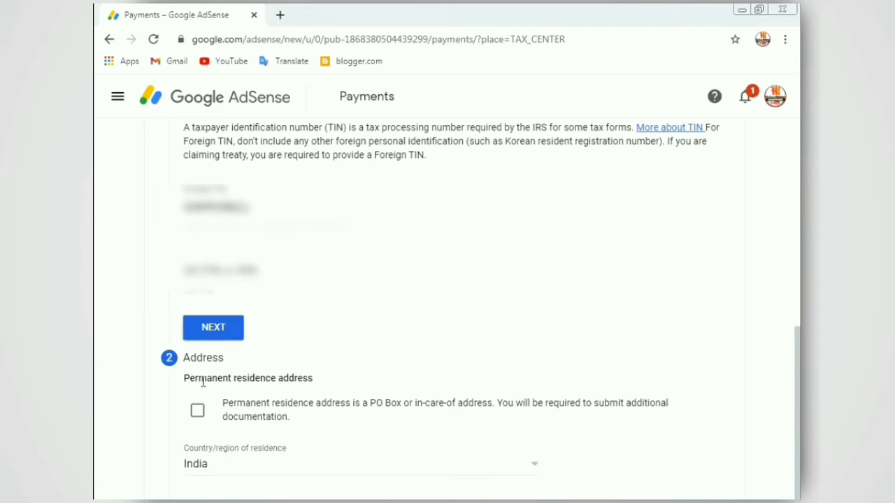
# Mark the permanent residence address as a PO Box or in-care-of address.
pyautogui.scroll(-5, 209, 416)
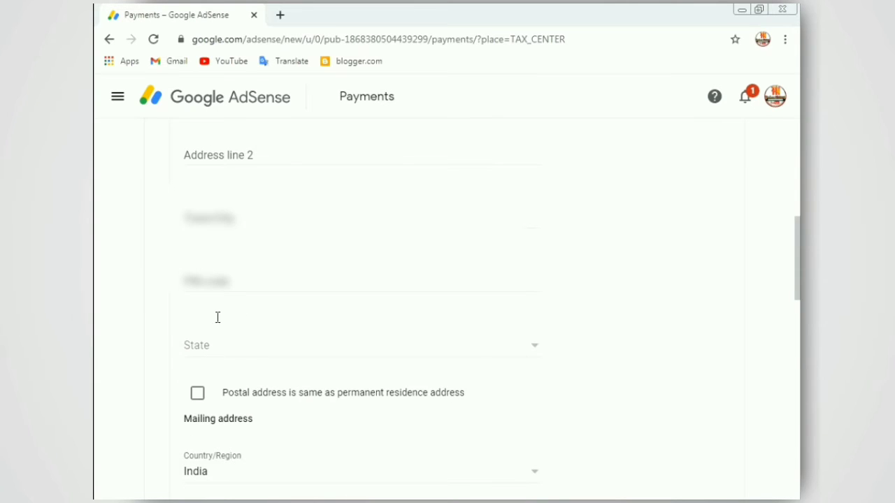
pyautogui.scroll(3, 217, 319)
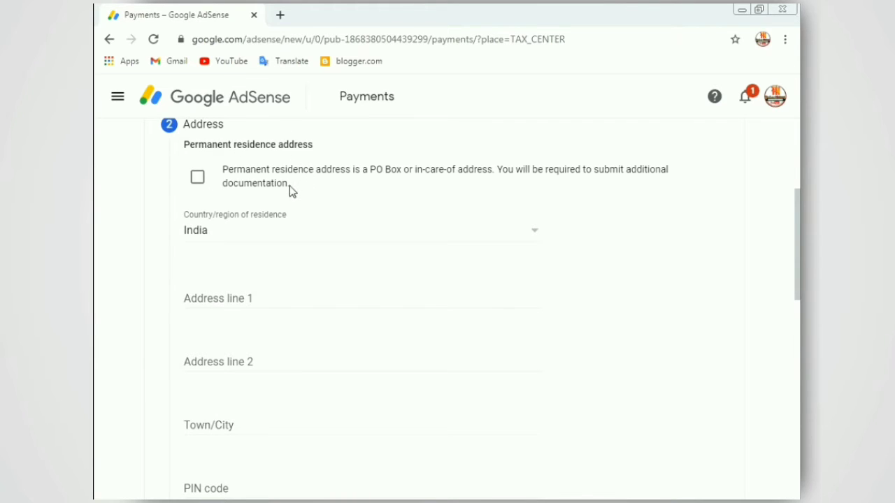
pyautogui.click(197, 179)
pyautogui.scroll(-1, 239, 307)
pyautogui.scroll(-2, 238, 311)
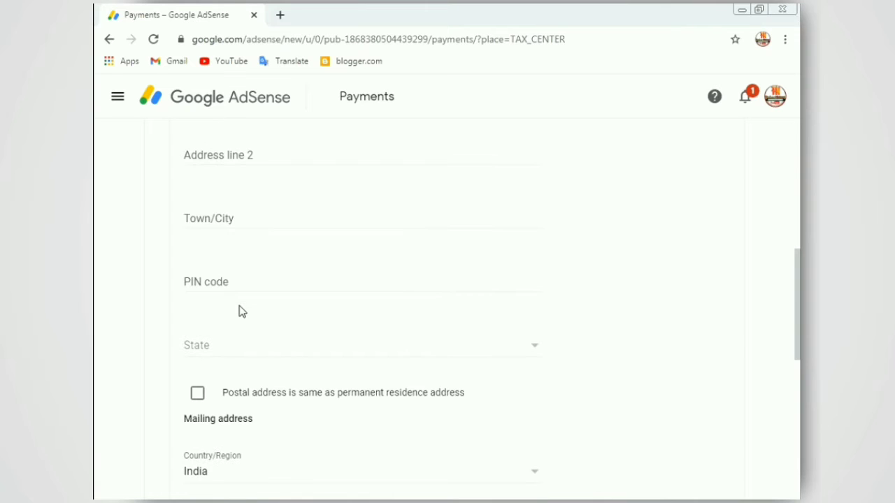
pyautogui.scroll(4, 239, 311)
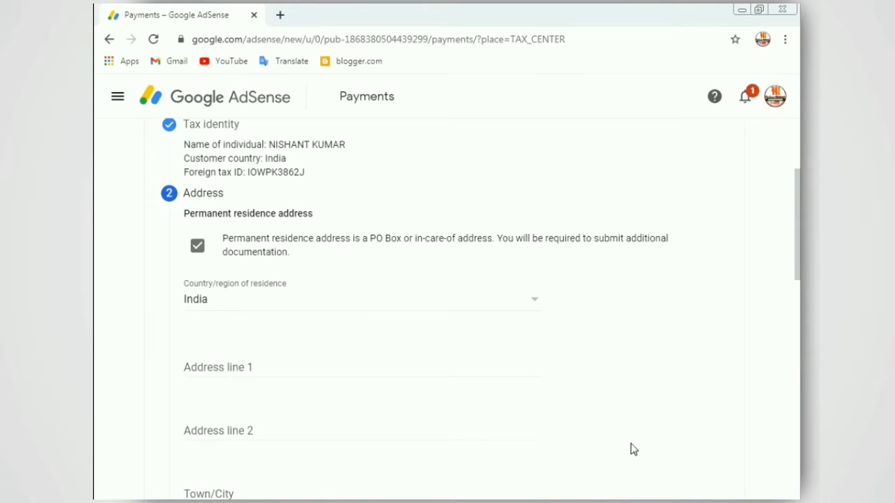
# Complete the permanent residence address, mark the postal address as the same, and continue to the Tax treaty section.
pyautogui.scroll(-5, 254, 368)
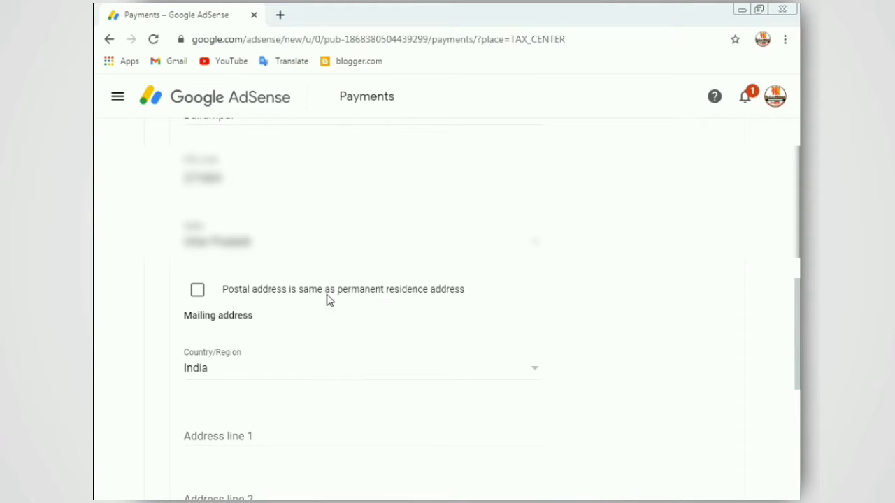
pyautogui.click(195, 297)
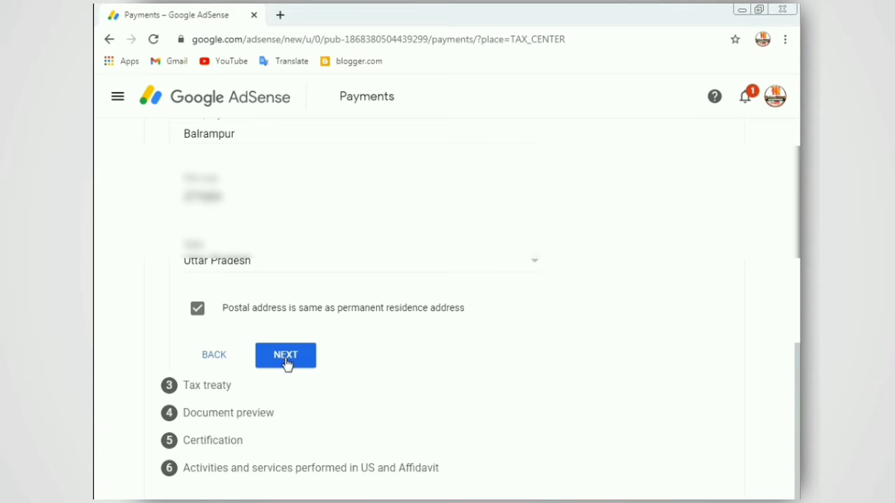
pyautogui.click(287, 360)
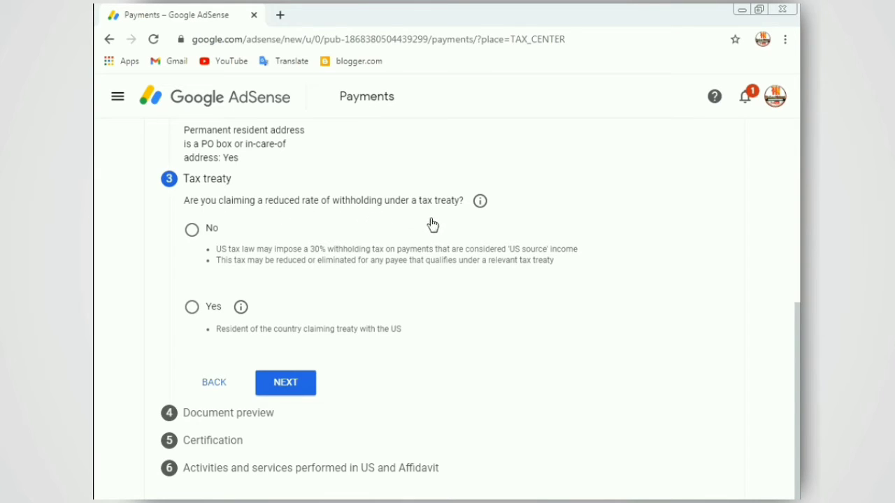
# Claim a reduced withholding rate under a tax treaty as a resident of India.
pyautogui.click(191, 311)
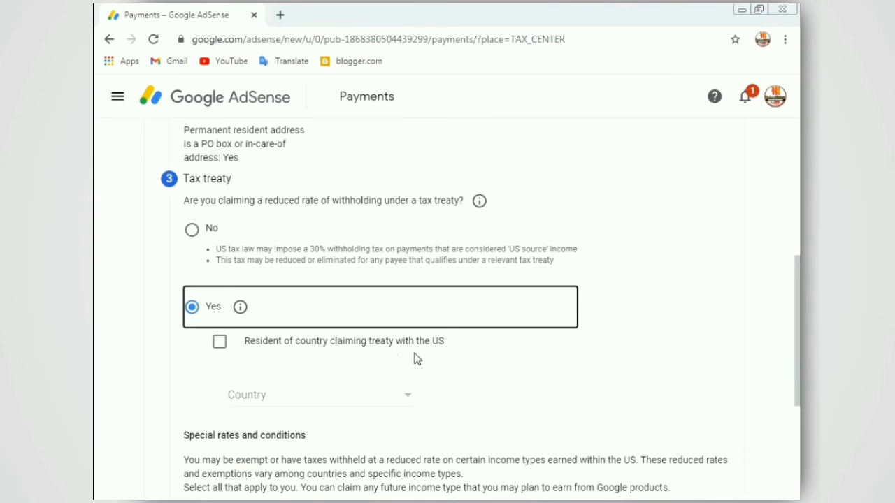
pyautogui.click(221, 343)
pyautogui.click(407, 397)
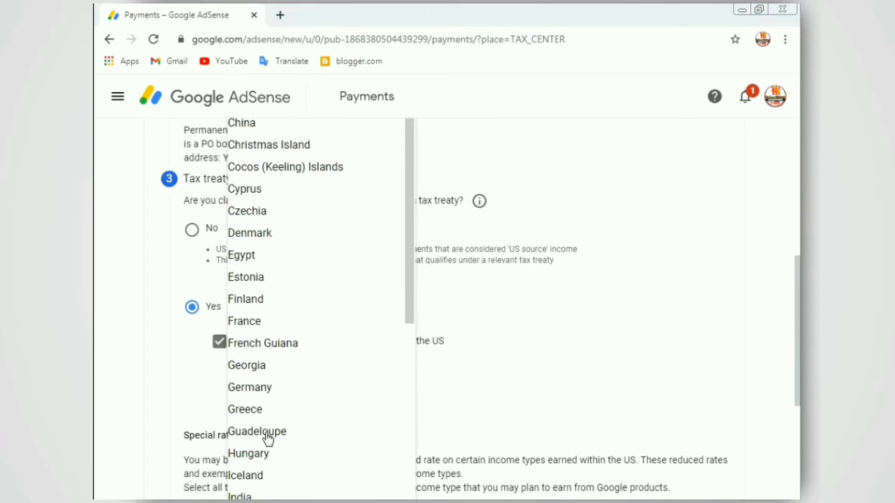
pyautogui.scroll(-1, 268, 438)
pyautogui.click(262, 433)
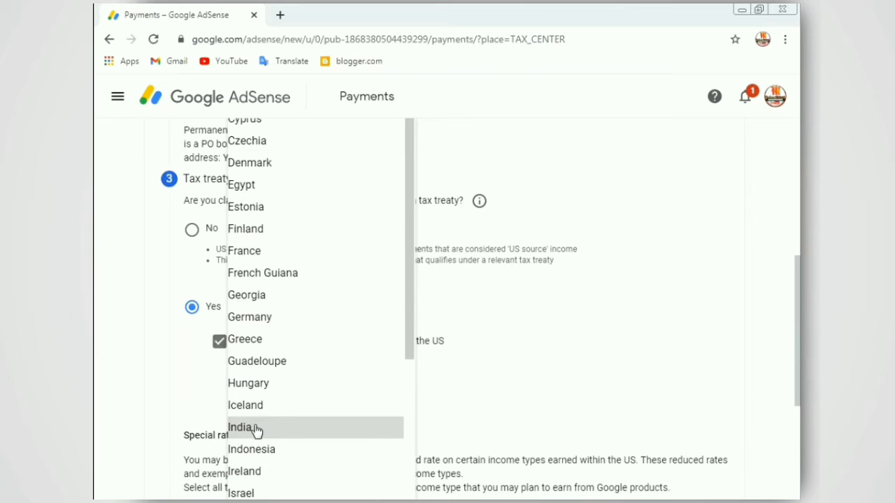
pyautogui.click(245, 430)
pyautogui.click(242, 430)
# Claim Services (AdSense) under Article 7 and paragraph 1 at the 0% (reduced rate), and confirm the reason for meeting the treaty terms.
pyautogui.scroll(-2, 226, 397)
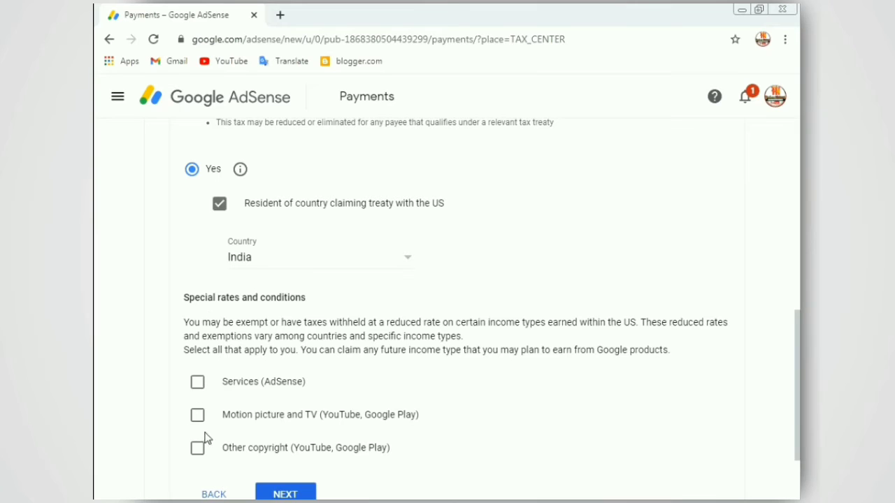
pyautogui.click(197, 384)
pyautogui.scroll(-2, 249, 381)
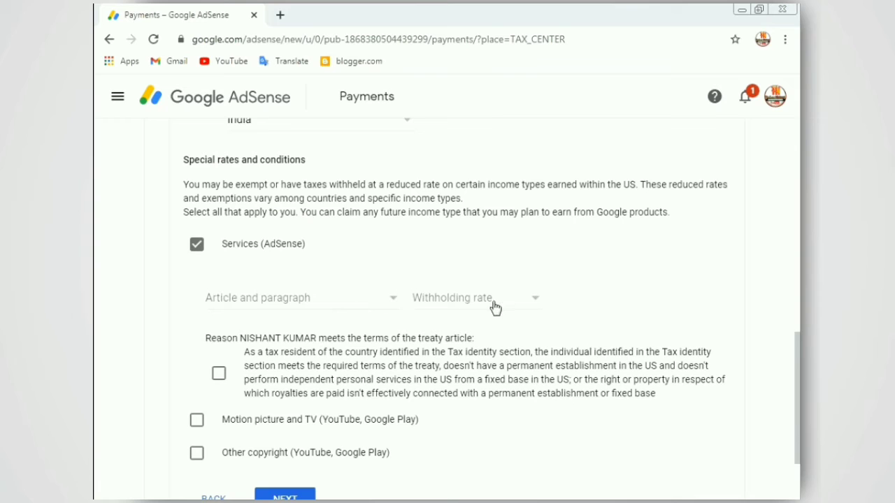
pyautogui.click(386, 305)
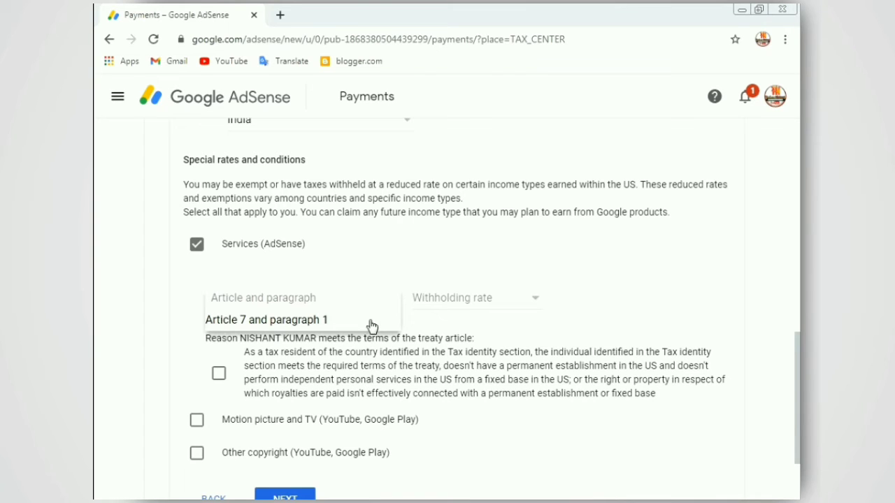
pyautogui.click(372, 323)
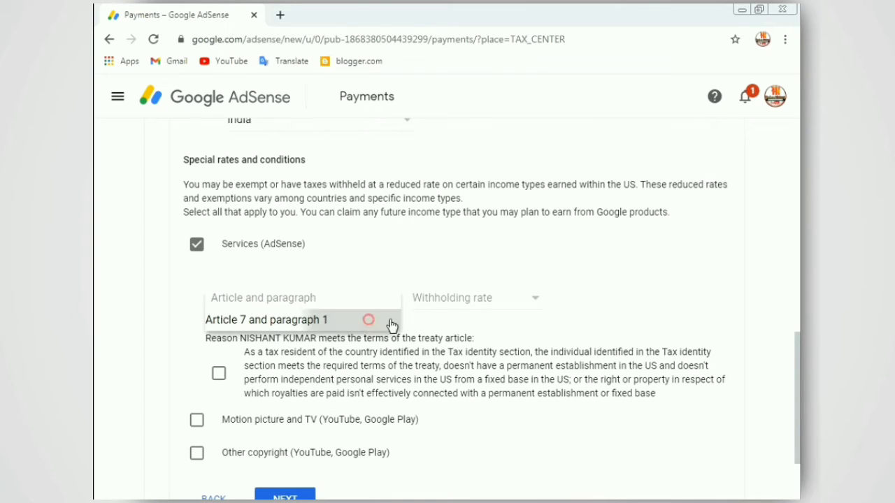
pyautogui.click(480, 300)
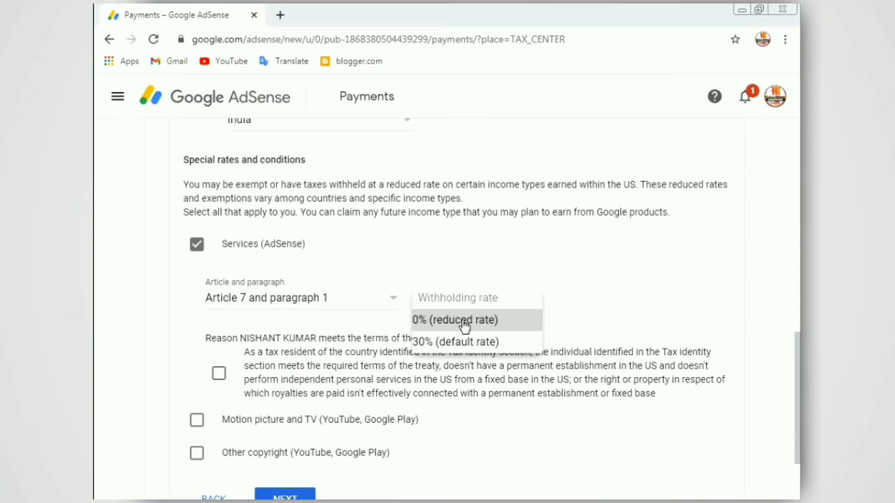
pyautogui.click(423, 319)
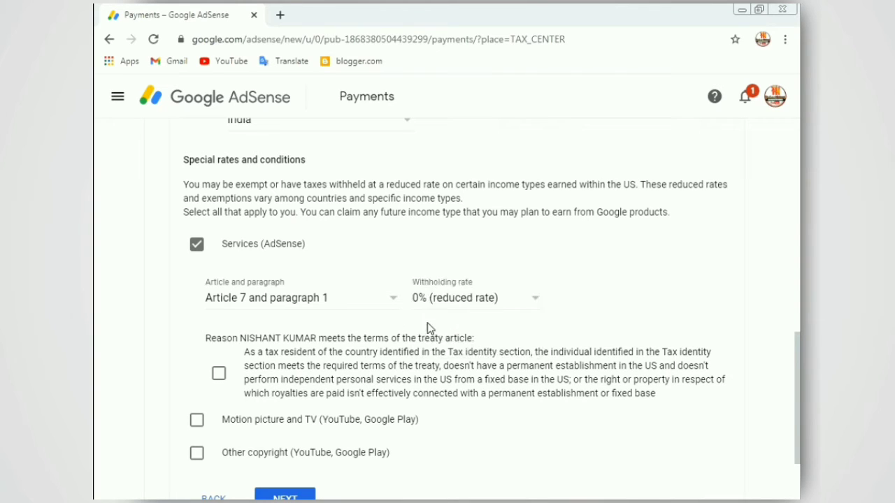
pyautogui.scroll(-1, 250, 353)
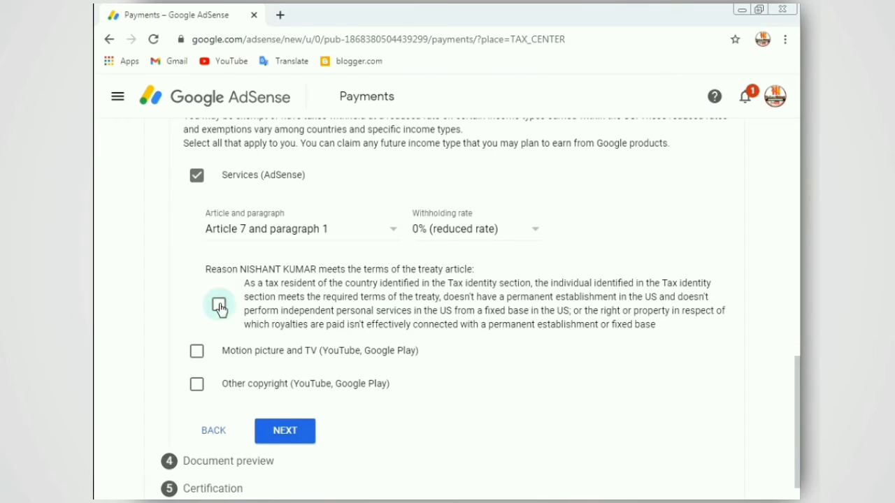
pyautogui.click(273, 299)
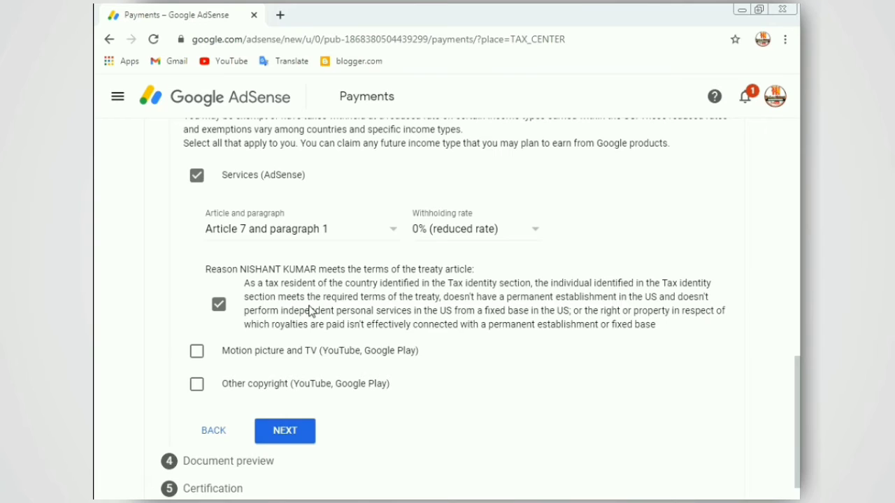
# Claim Motion picture and TV under Article 12 and paragraph 2A II at the 15% (reduced rate), and confirm the reason for meeting the treaty terms.
pyautogui.scroll(-1, 311, 310)
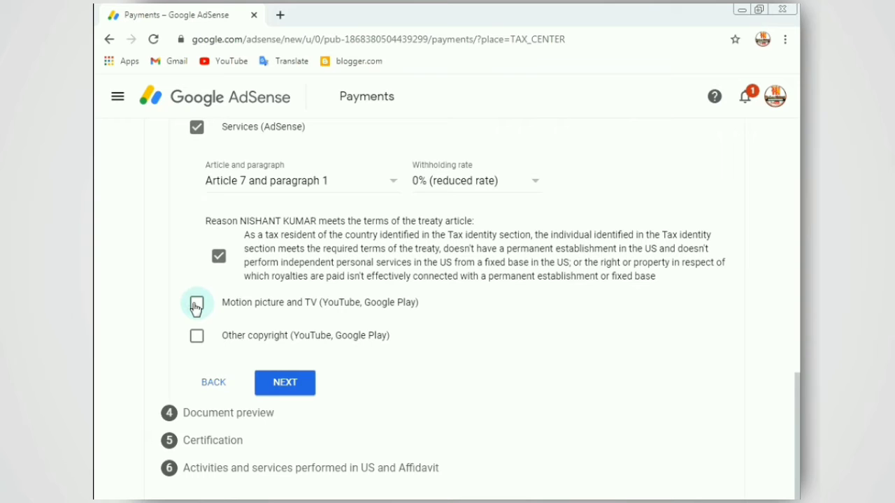
pyautogui.click(196, 305)
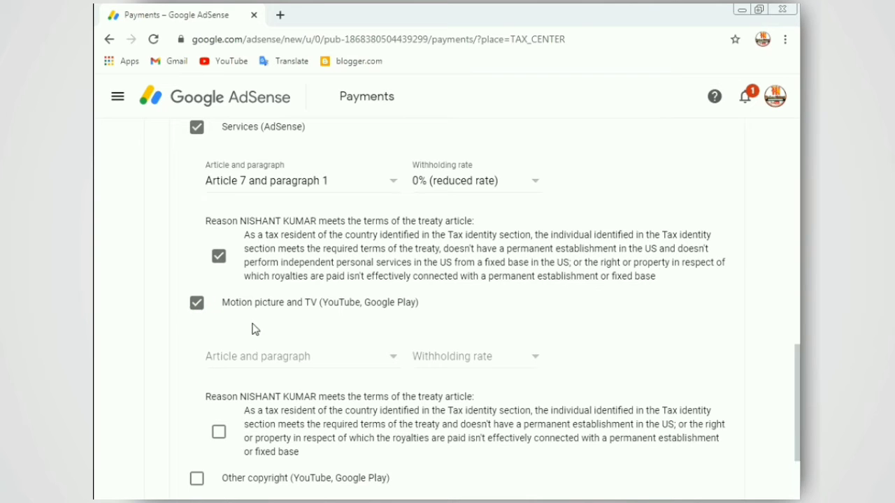
pyautogui.scroll(-1, 280, 299)
pyautogui.click(319, 297)
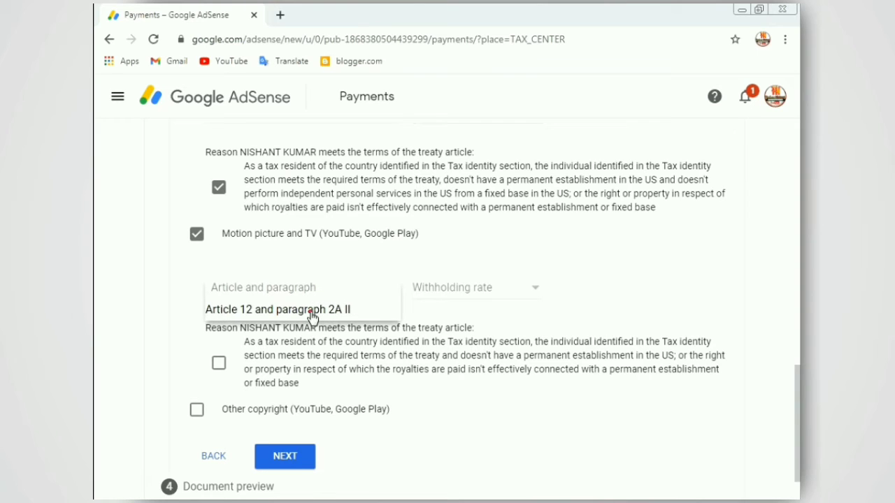
pyautogui.click(386, 302)
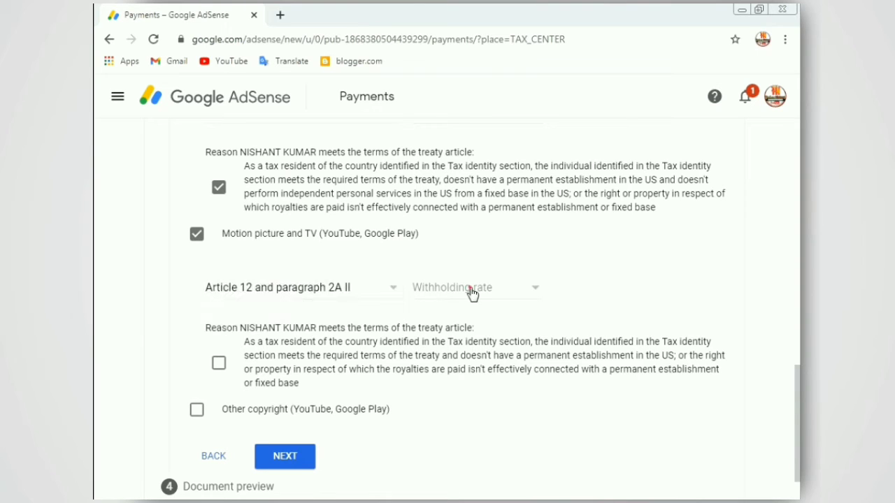
pyautogui.click(467, 297)
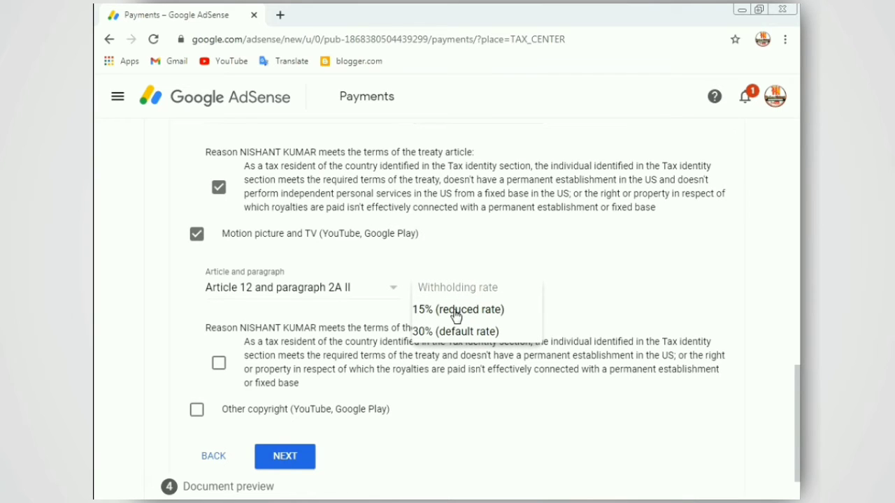
pyautogui.click(456, 312)
pyautogui.scroll(-1, 244, 302)
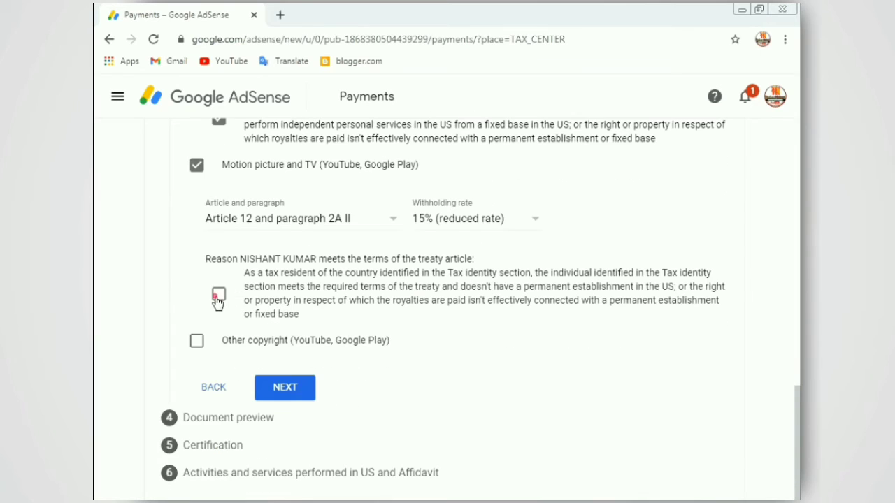
pyautogui.click(218, 298)
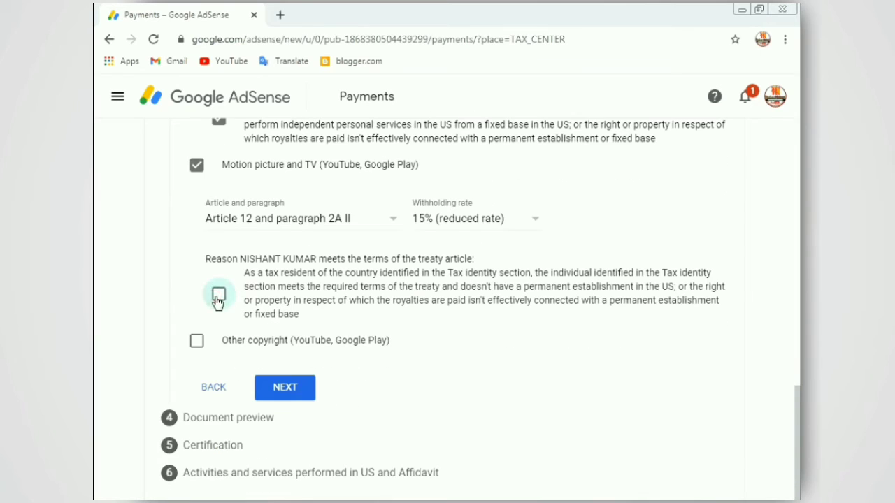
# Claim Other copyright (YouTube, Google Play) under Article 12 and paragraph 2A II at the 15% (reduced rate).
pyautogui.click(196, 344)
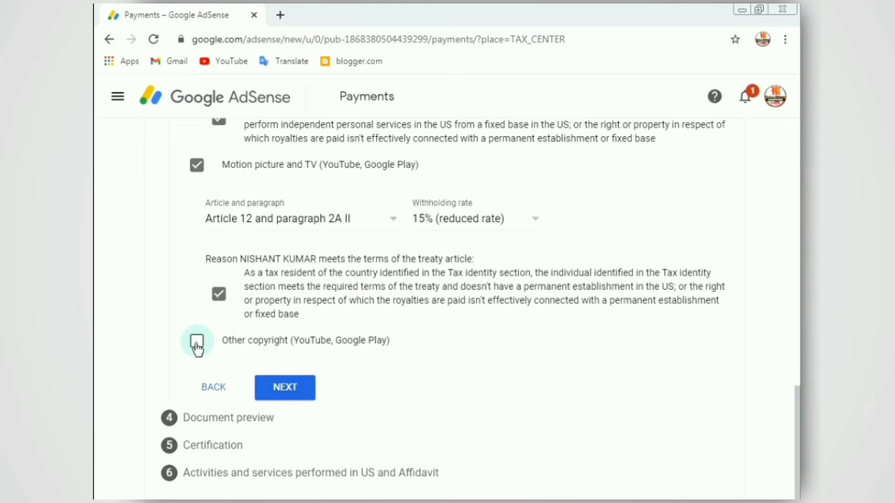
pyautogui.click(196, 346)
pyautogui.scroll(-1, 246, 346)
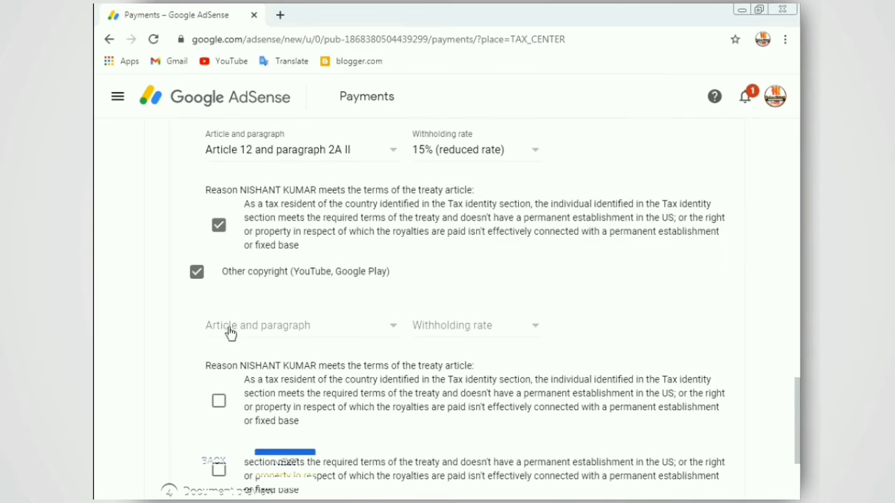
pyautogui.click(338, 333)
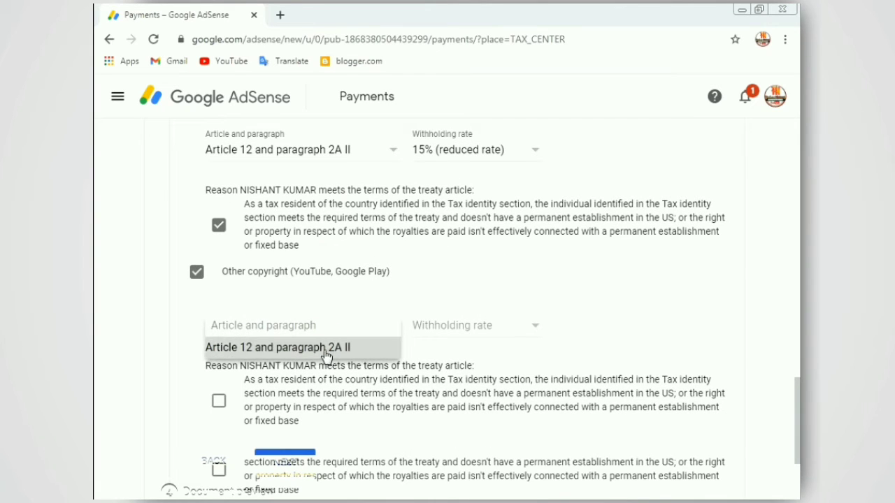
pyautogui.click(327, 355)
pyautogui.click(469, 328)
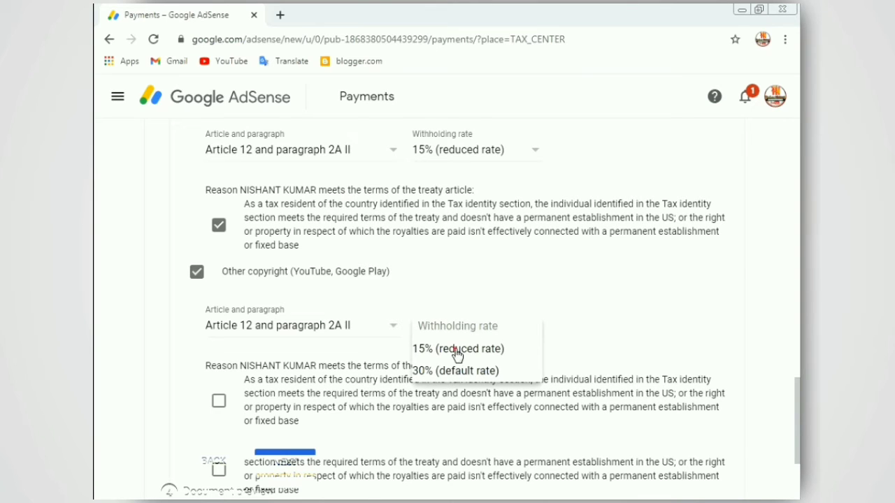
pyautogui.click(450, 349)
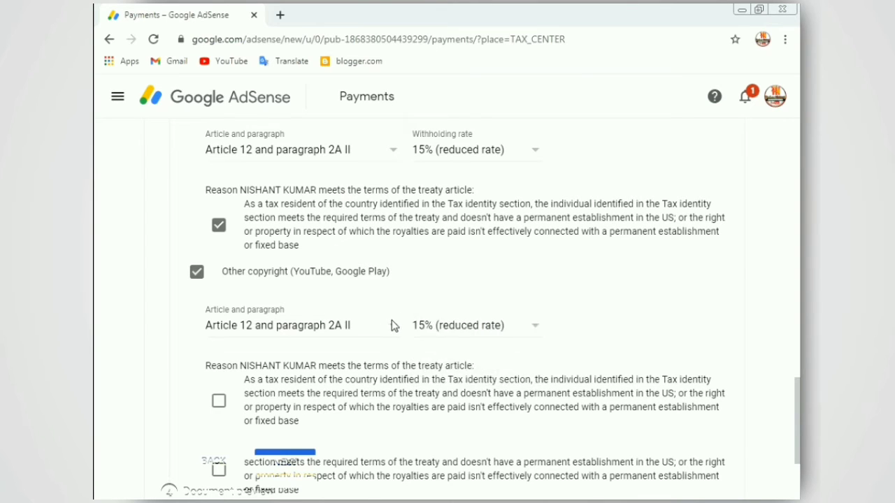
# Confirm the reason for meeting the treaty terms for Other copyright and continue to the Document preview section.
pyautogui.scroll(2, 395, 322)
pyautogui.scroll(1, 395, 325)
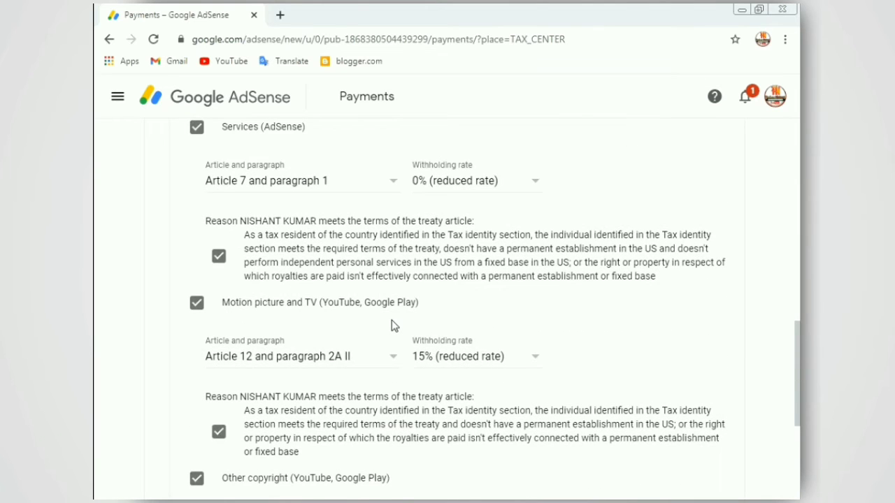
pyautogui.scroll(-2, 391, 325)
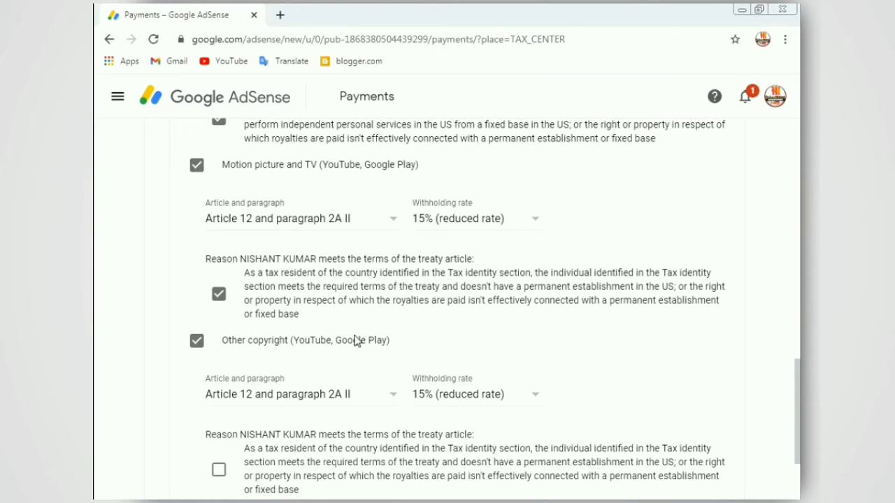
pyautogui.scroll(-1, 349, 350)
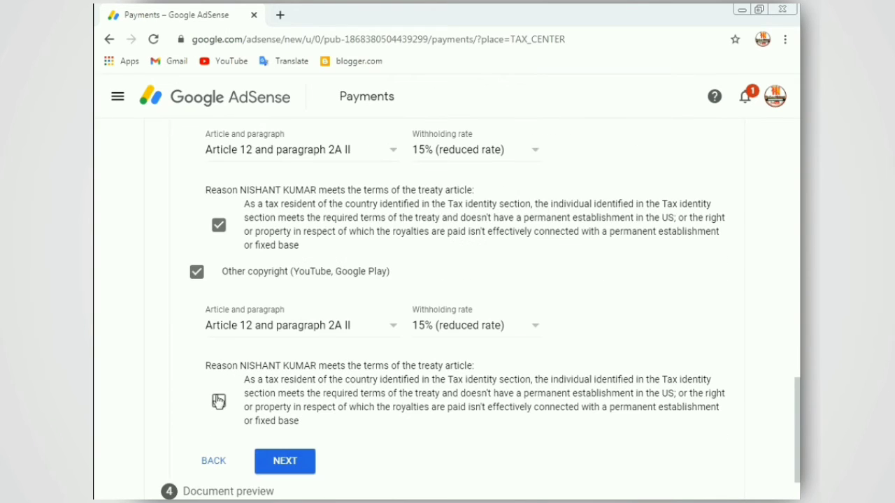
pyautogui.click(219, 400)
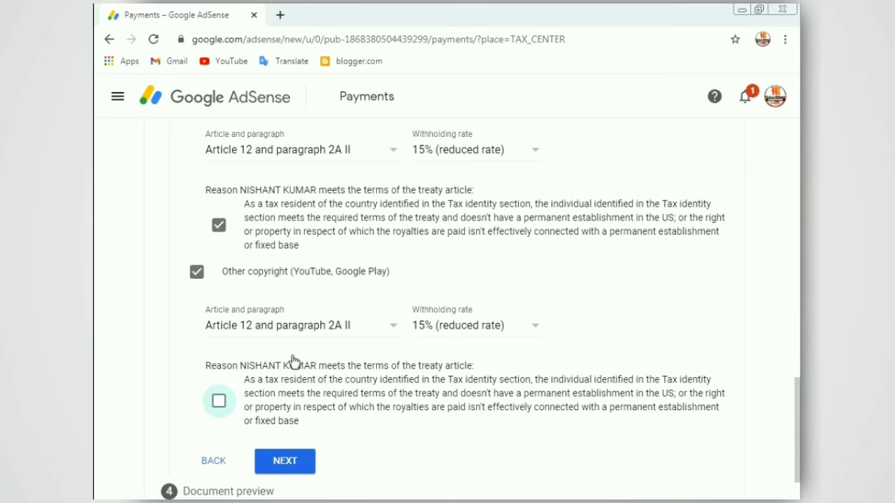
pyautogui.click(219, 401)
pyautogui.scroll(-1, 269, 381)
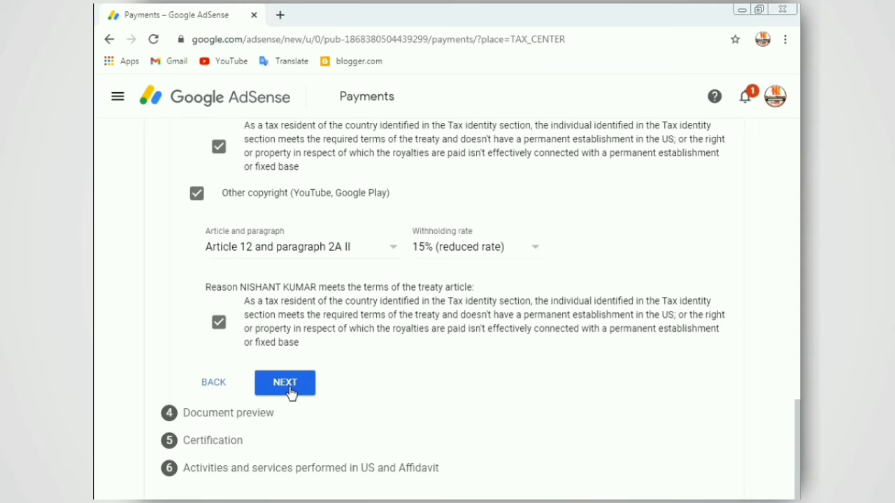
pyautogui.click(290, 389)
pyautogui.click(287, 388)
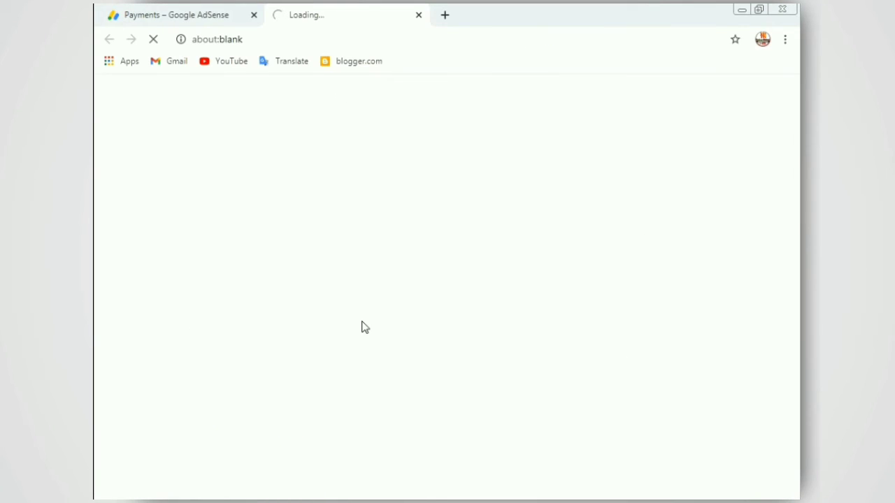
# Confirm the generated tax documents as reviewed, check the W-8BEN PDF for Motion picture and TV, and continue to the Certification section.
pyautogui.click(189, 18)
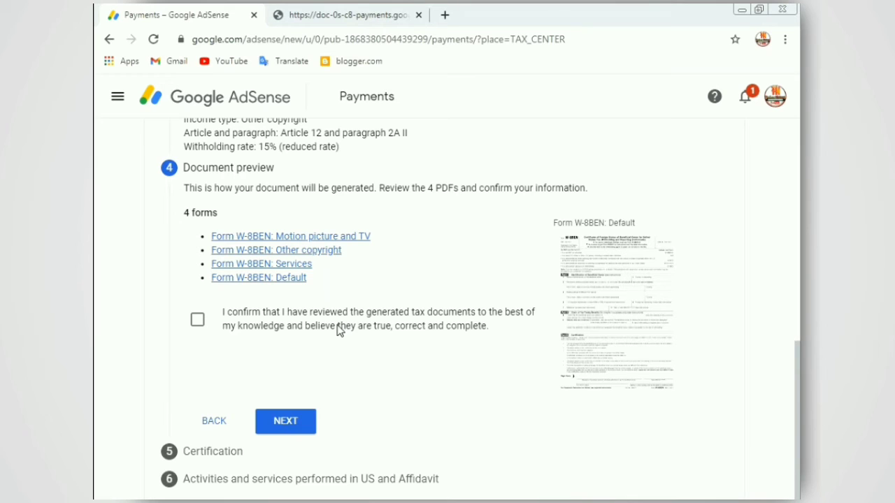
pyautogui.click(197, 322)
pyautogui.click(379, 19)
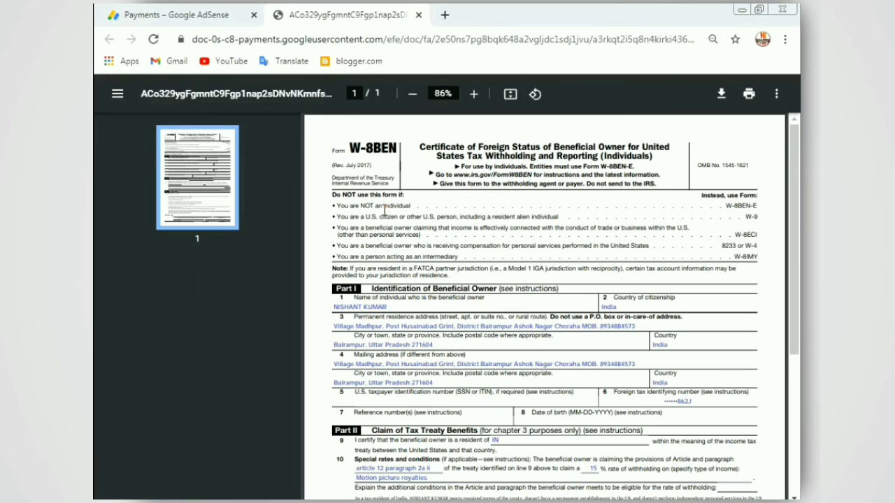
pyautogui.scroll(-2, 384, 211)
pyautogui.scroll(-2, 384, 209)
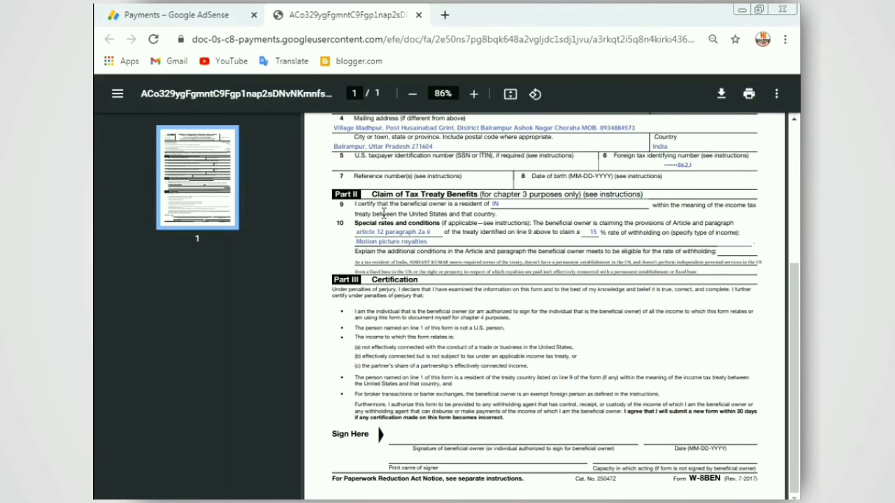
pyautogui.scroll(5, 384, 211)
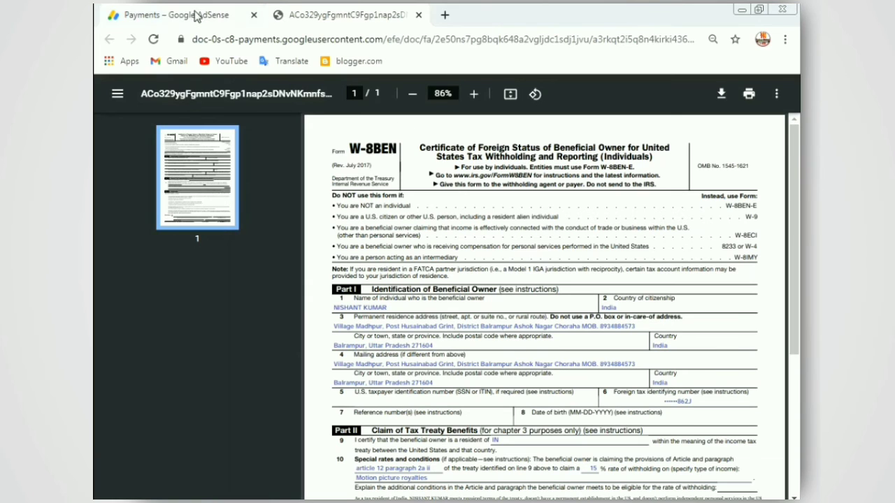
pyautogui.click(153, 15)
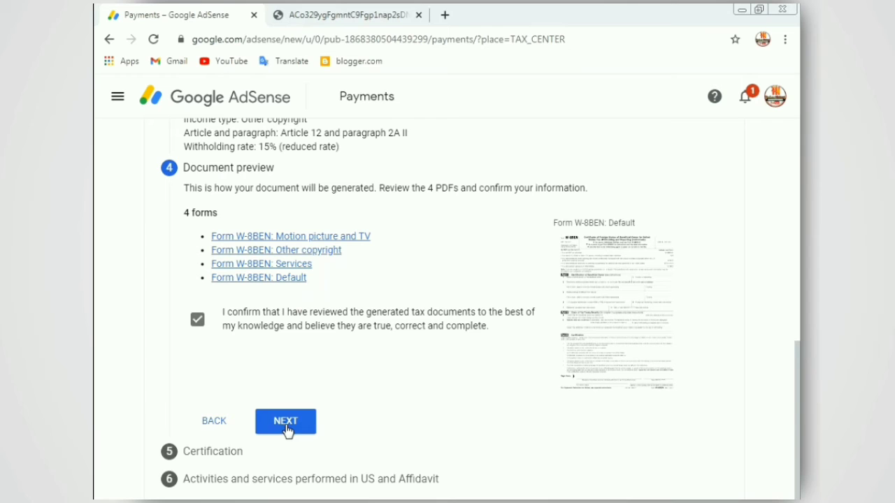
pyautogui.click(284, 422)
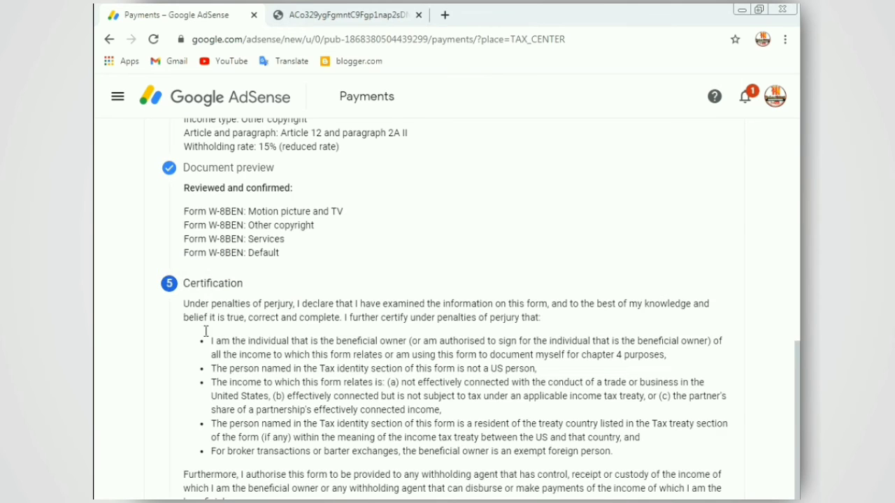
# Sign the certification by entering the beneficial owner's full legal name in the signature section.
pyautogui.scroll(-4, 205, 339)
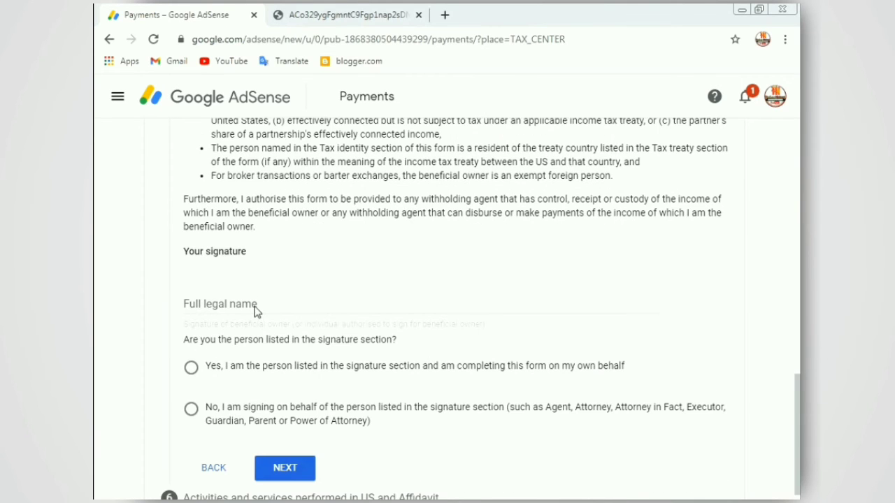
pyautogui.click(183, 304)
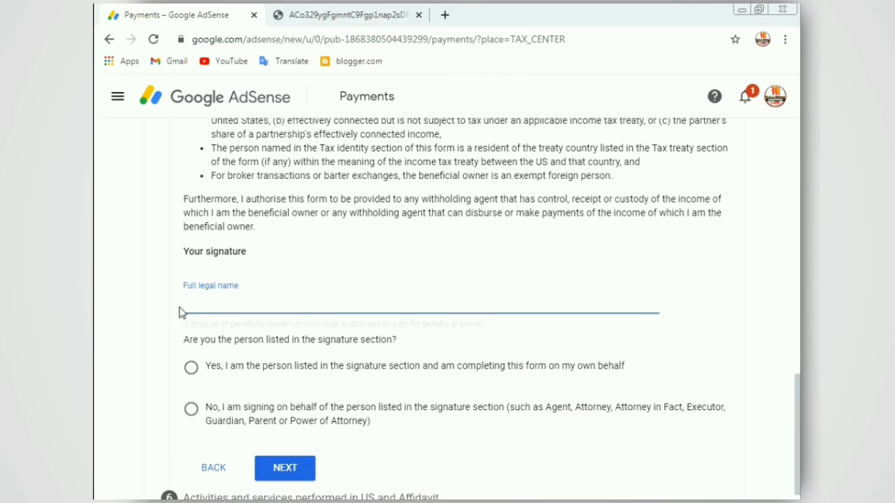
pyautogui.write('N')
pyautogui.press('BackSpace')
pyautogui.write('NISHANT KUMAR')
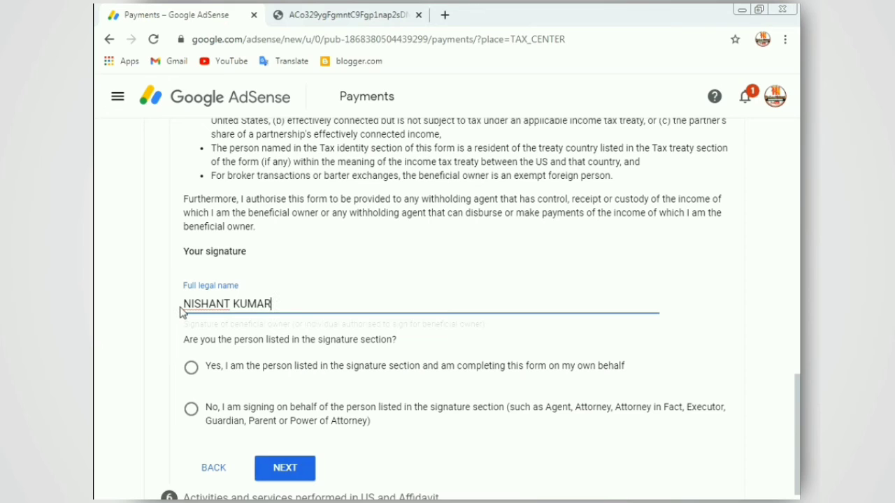
# Declare being the person listed in the signature section and completing the form on one's own behalf, and continue to the activities and affidavit section.
pyautogui.scroll(-1, 154, 344)
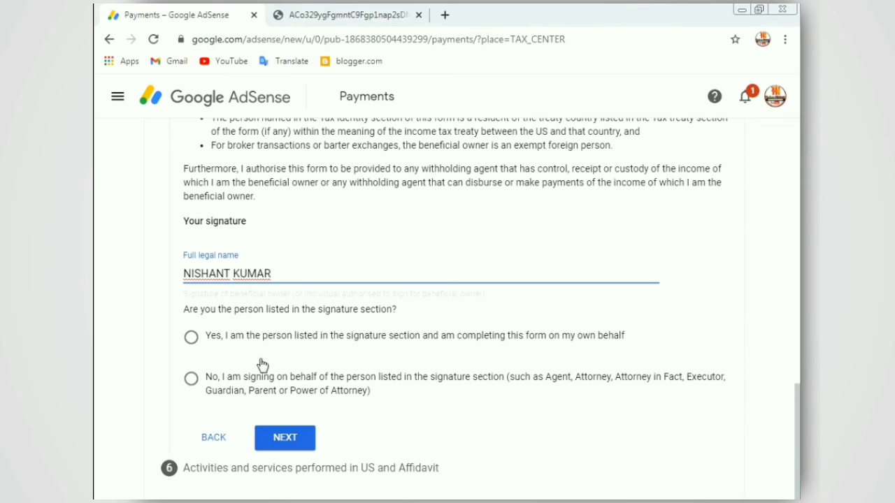
pyautogui.click(190, 339)
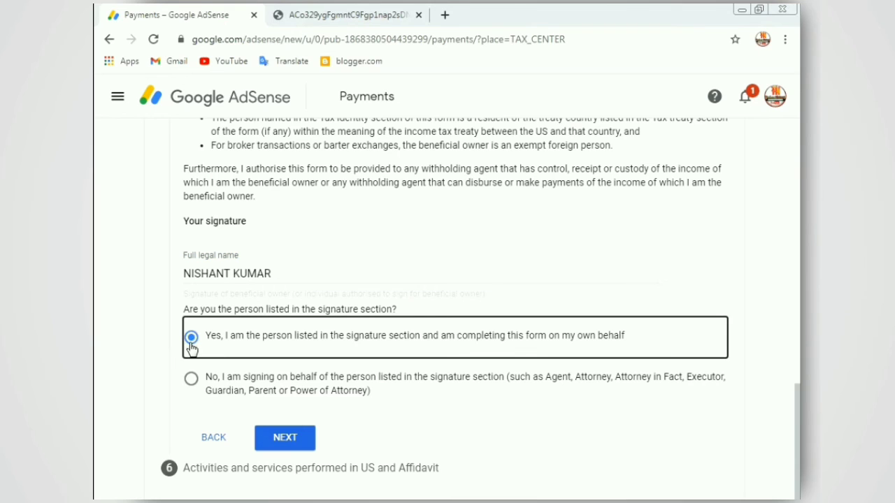
pyautogui.click(299, 448)
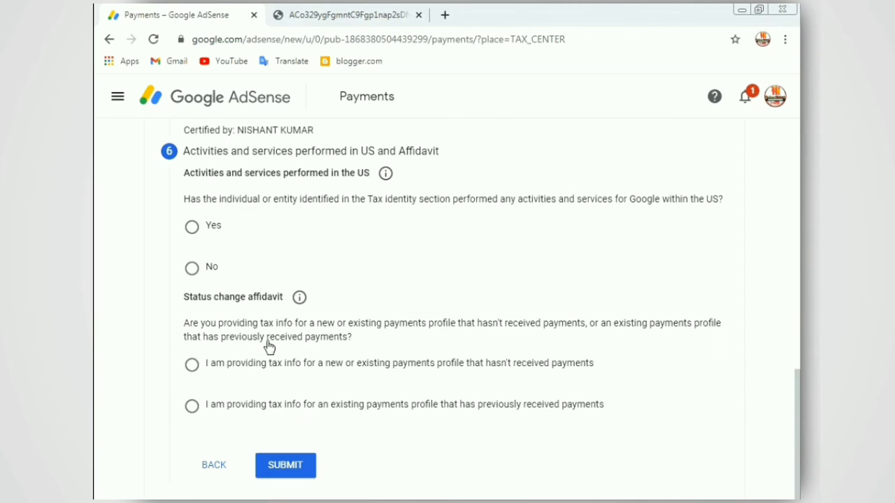
# Declare no US activities, certify that services are performed solely outside the US, and submit for a payments profile that hasn't received payments.
pyautogui.click(193, 272)
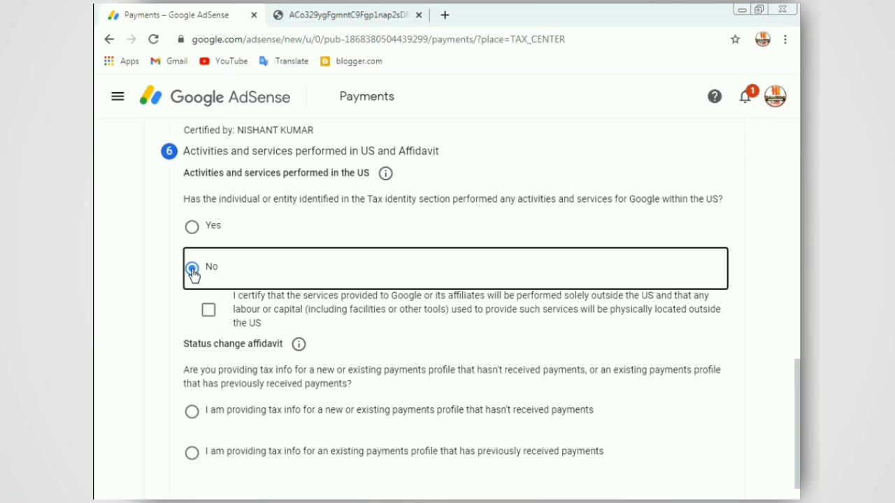
pyautogui.click(209, 315)
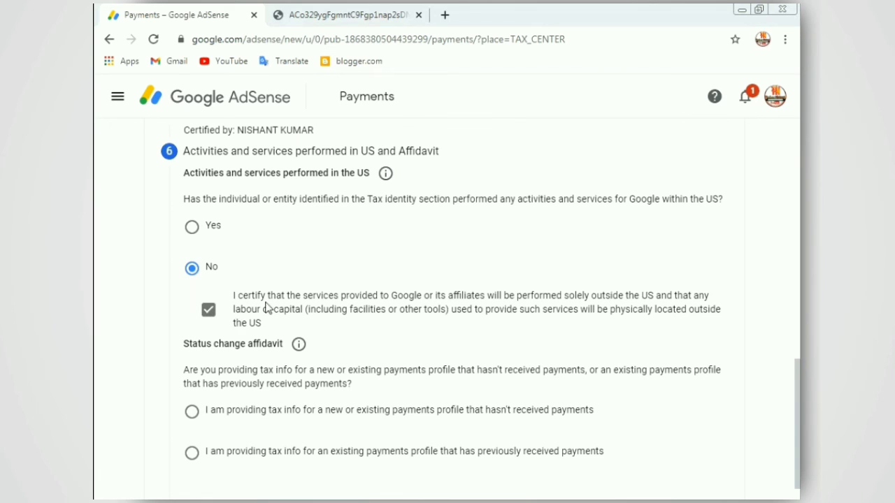
pyautogui.scroll(-1, 182, 312)
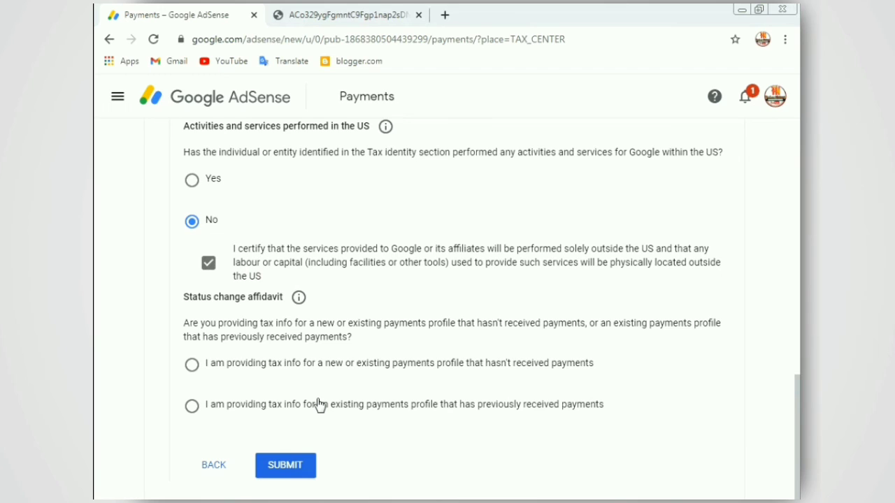
pyautogui.click(192, 370)
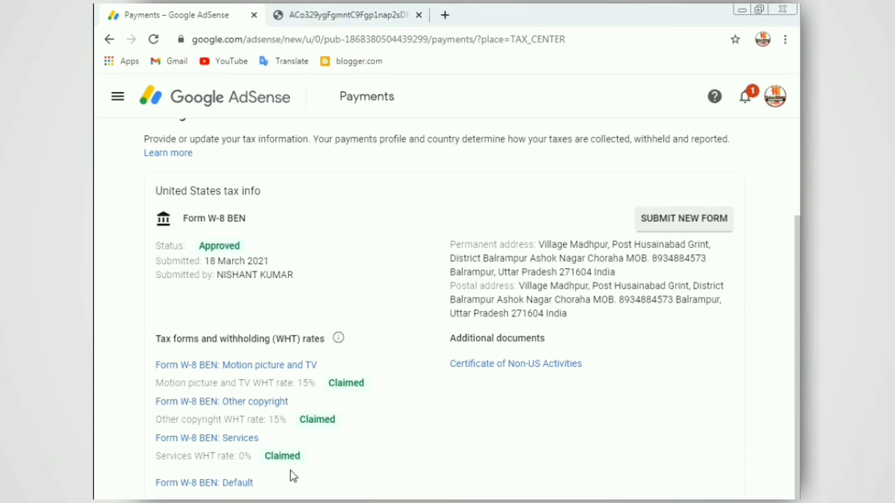